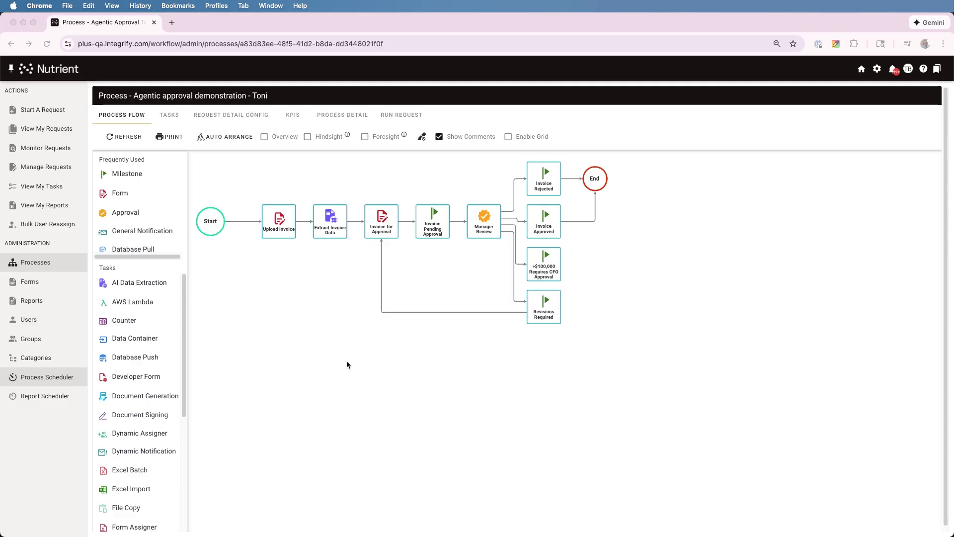
# Step: Start a new request from the process, attach INV-001.pdf as the invoice and submit the upload task
pyautogui.click(375, 291)
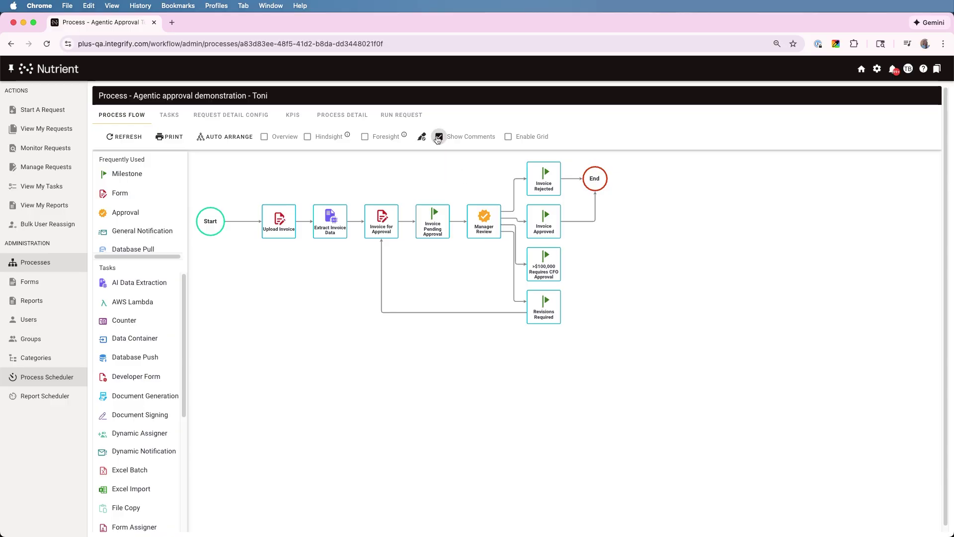
pyautogui.click(403, 115)
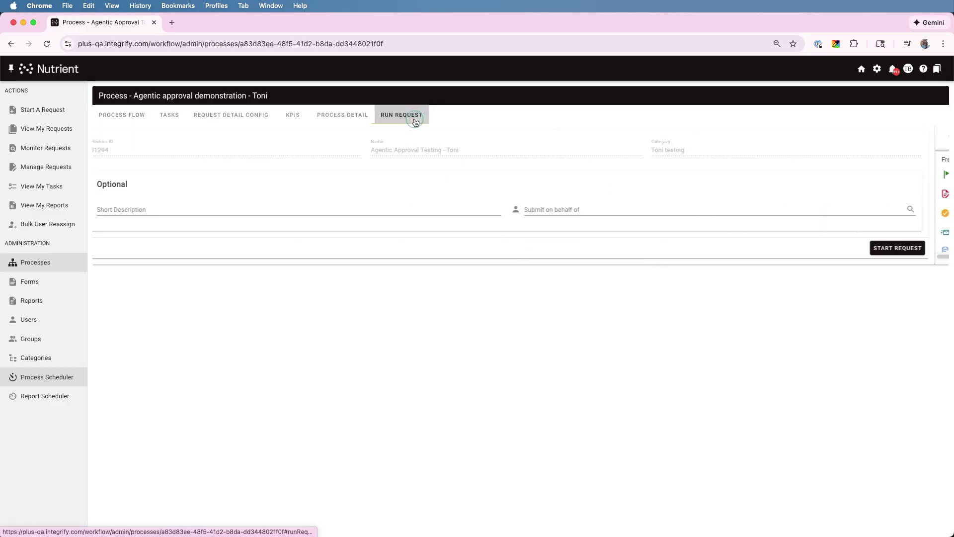
pyautogui.click(917, 252)
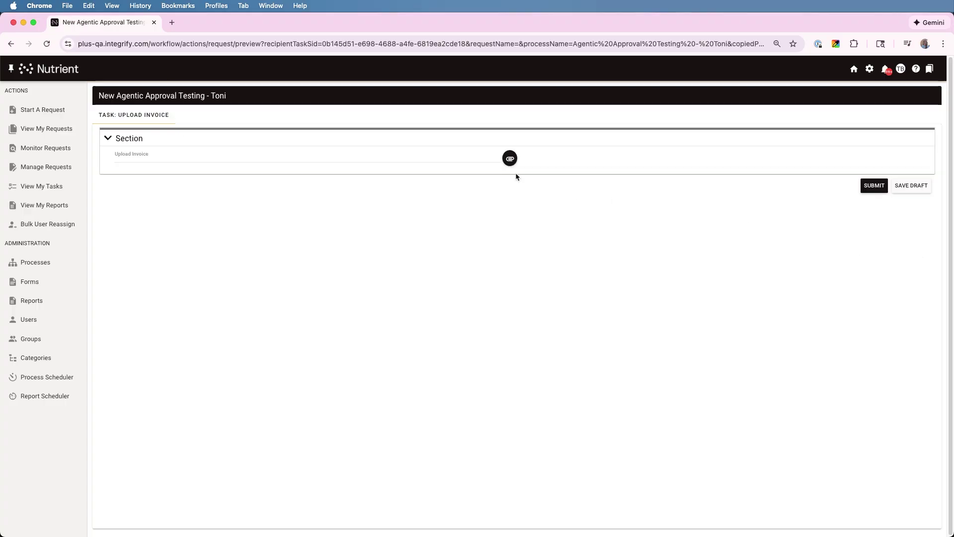
pyautogui.click(510, 158)
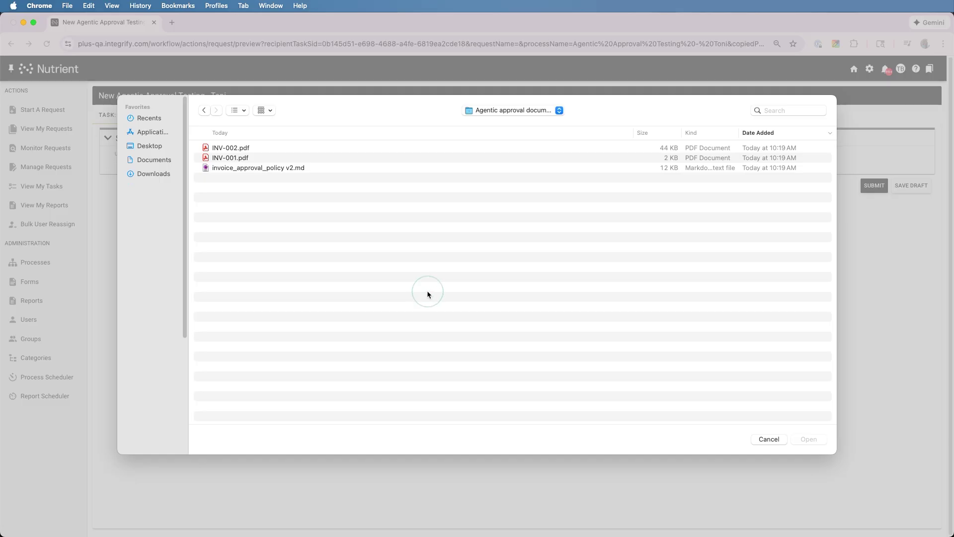
pyautogui.click(265, 159)
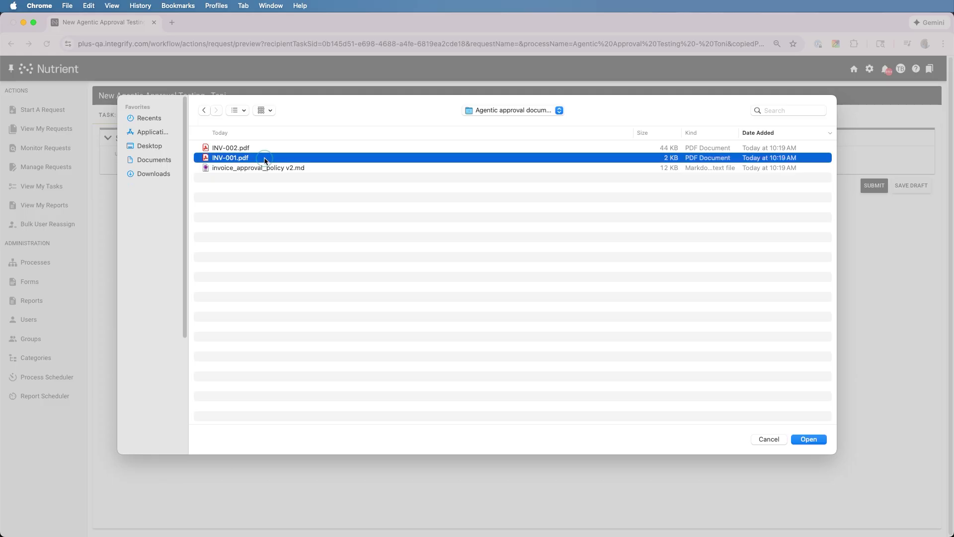
pyautogui.click(819, 440)
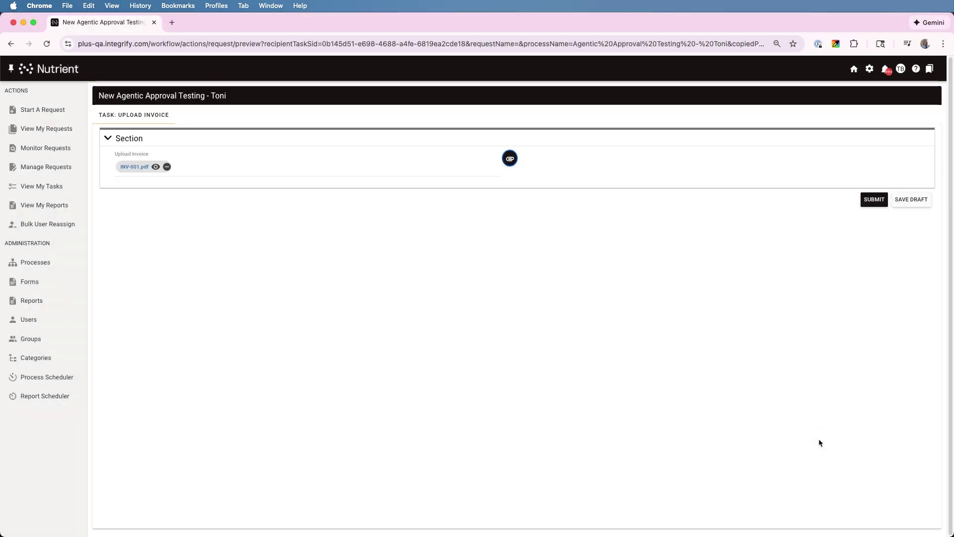
pyautogui.click(869, 201)
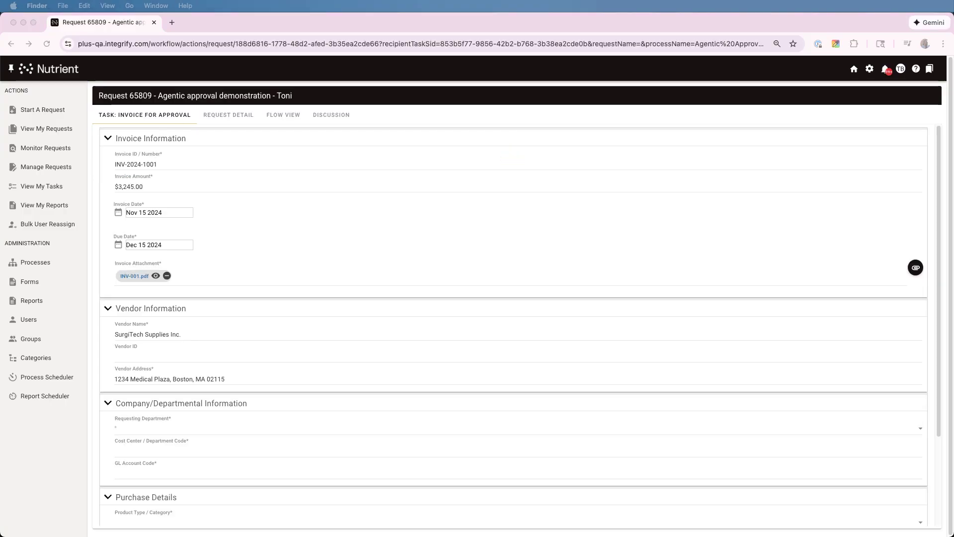
# Step: Switch to Acrobat, compare INV-001.pdf with the extracted invoice and vendor fields, and minimize the PDF window
pyautogui.press('super+Tab')
pyautogui.moveTo(2, 274); pyautogui.dragTo(445, 305)
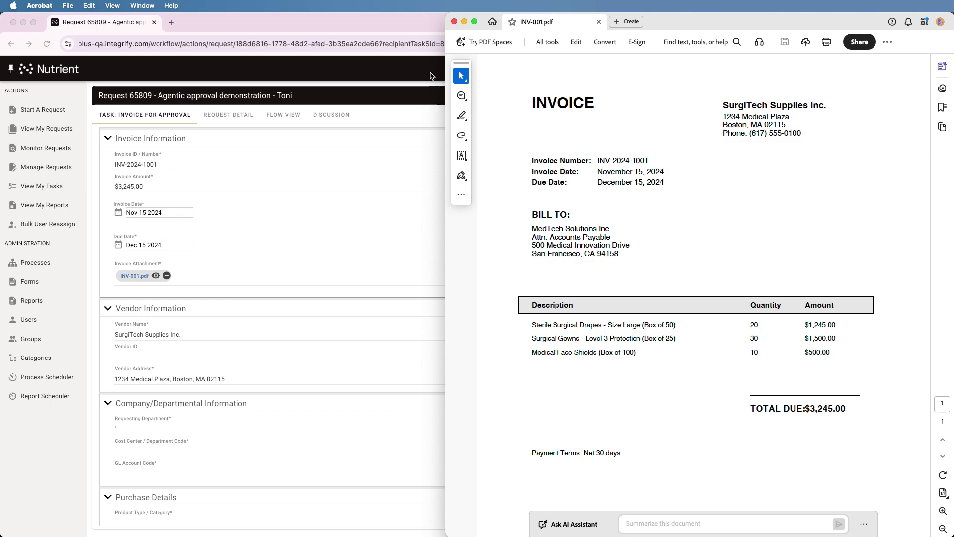
pyautogui.click(465, 21)
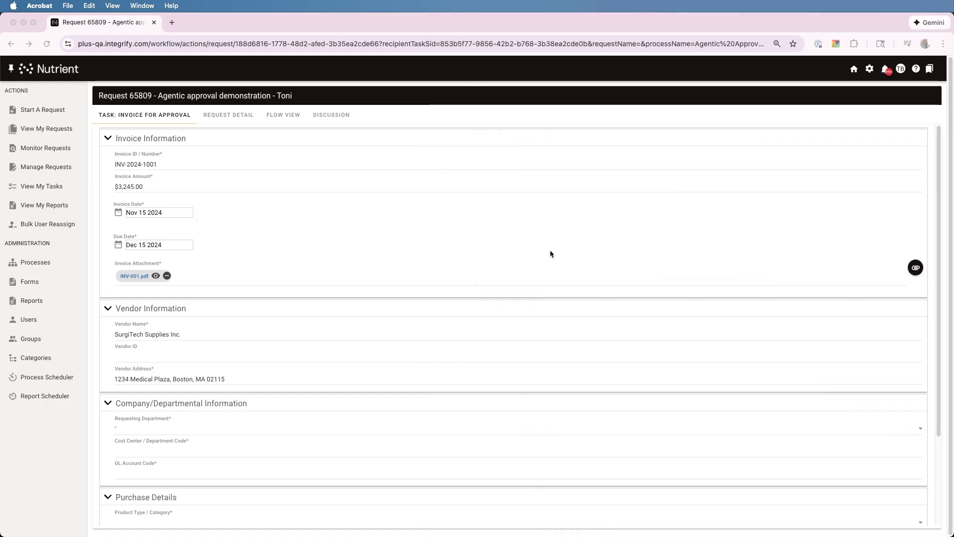
# Step: Set the requesting department to Manufacturing, the cost center code to 1250 and the GL account code to 200-1543
pyautogui.scroll(-5, 624, 413)
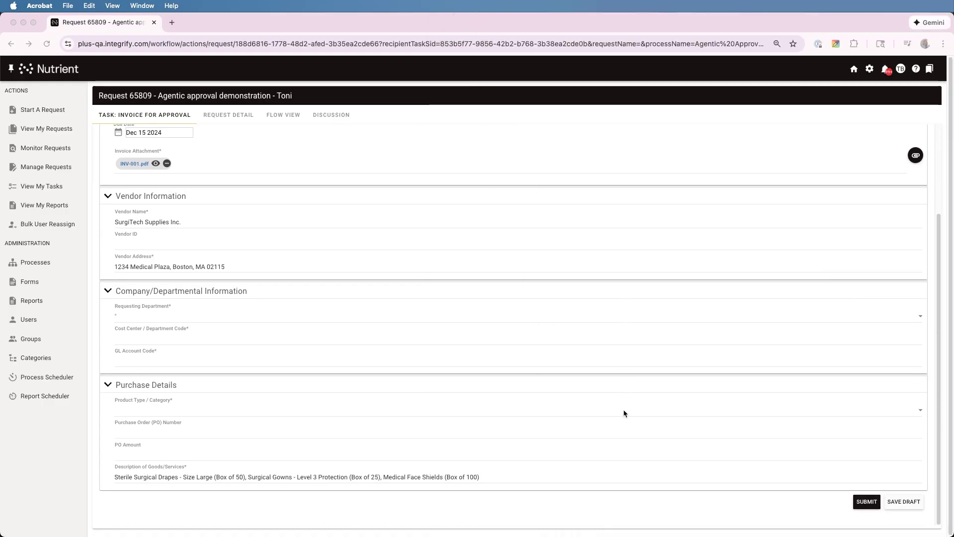
pyautogui.click(625, 413)
pyautogui.click(124, 316)
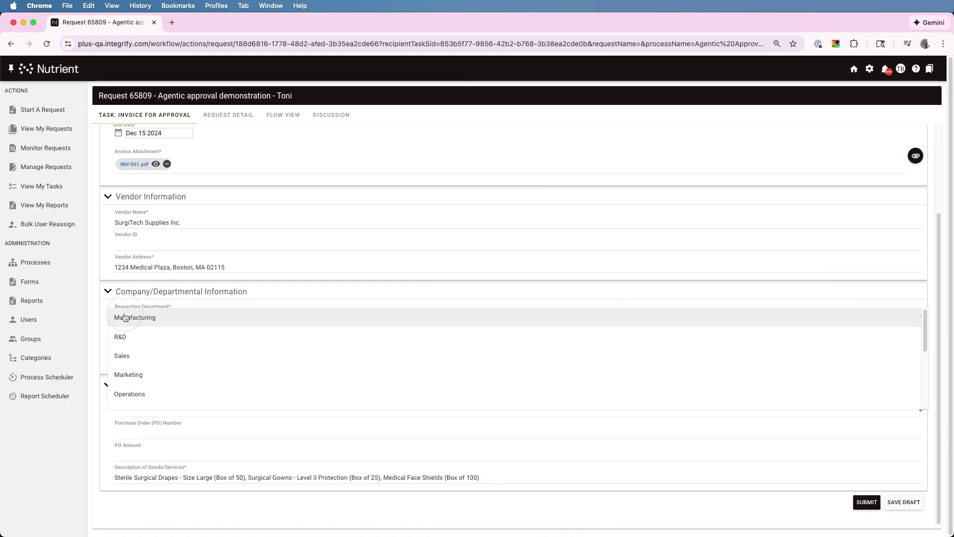
pyautogui.click(214, 321)
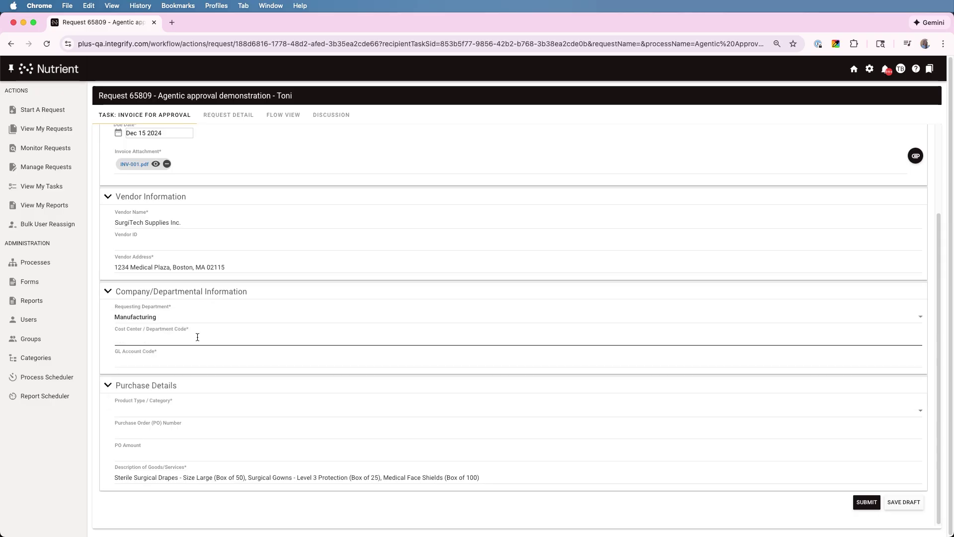
pyautogui.click(197, 362)
pyautogui.write('200-1543')
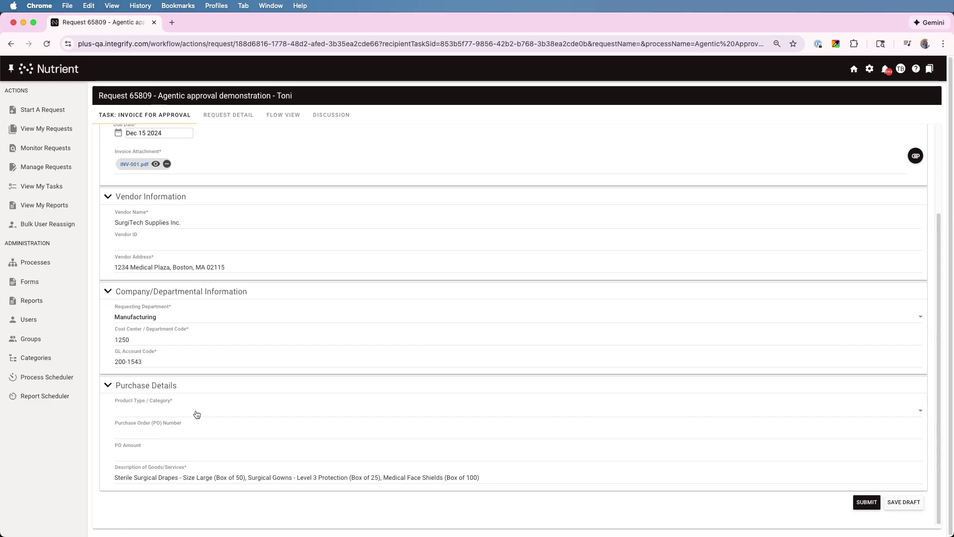
# Step: Choose Disposable Medical Supplies as the product type and submit the invoice for approval
pyautogui.click(196, 411)
pyautogui.click(188, 469)
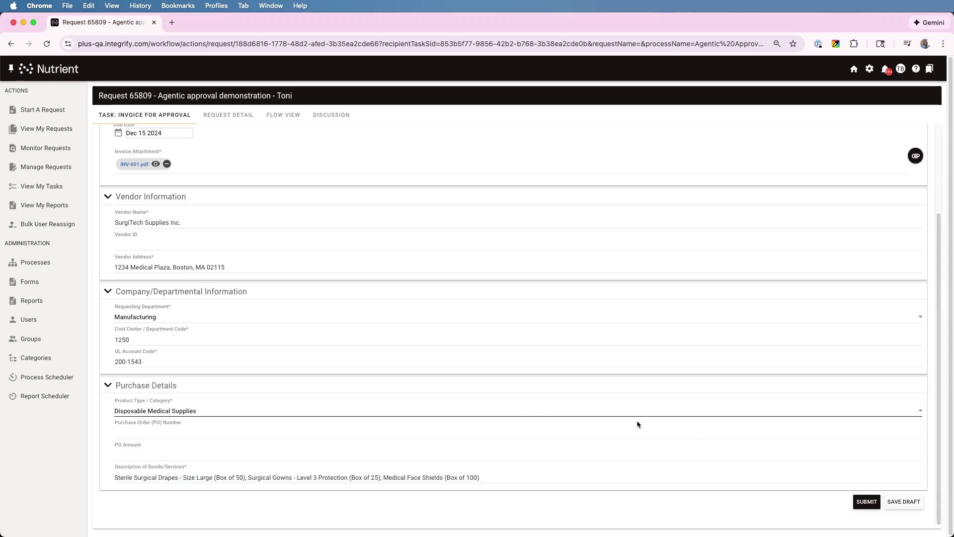
pyautogui.click(875, 507)
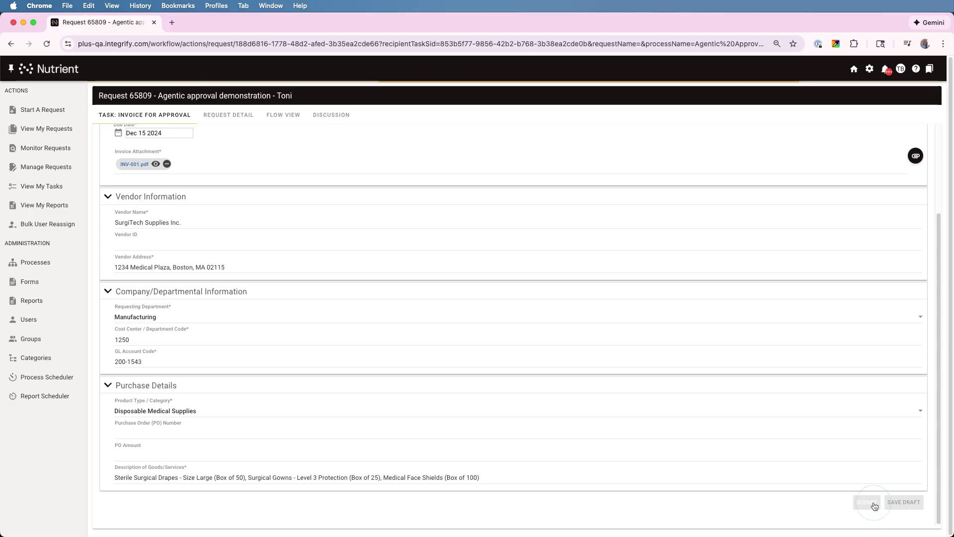
# Step: Check the request's progress in the flow diagram, return to the manager review task and expand the agent analysis
pyautogui.click(282, 118)
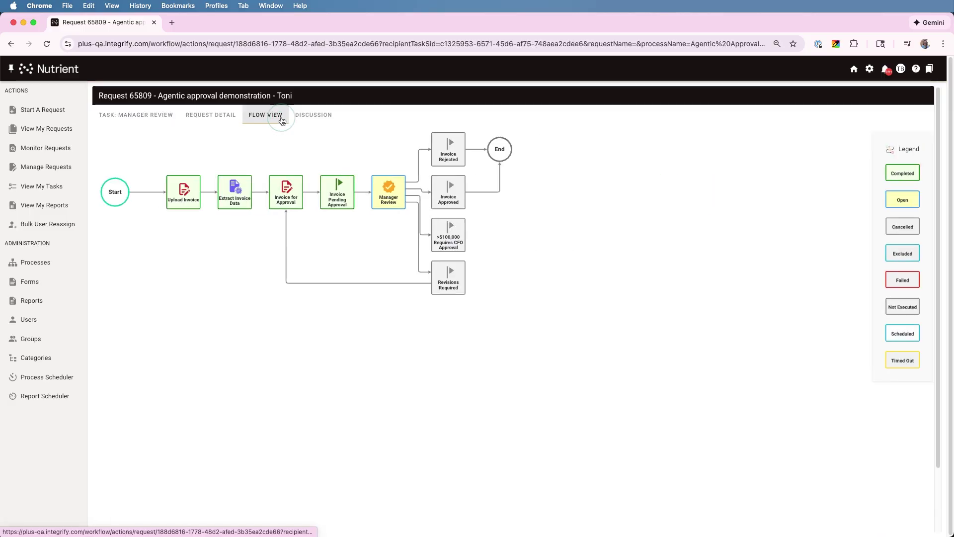
pyautogui.click(155, 118)
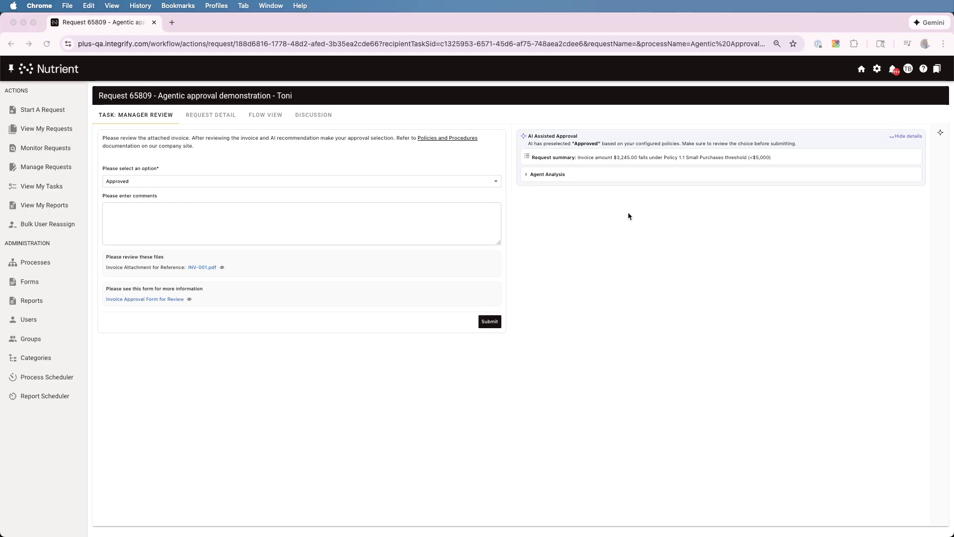
pyautogui.click(531, 173)
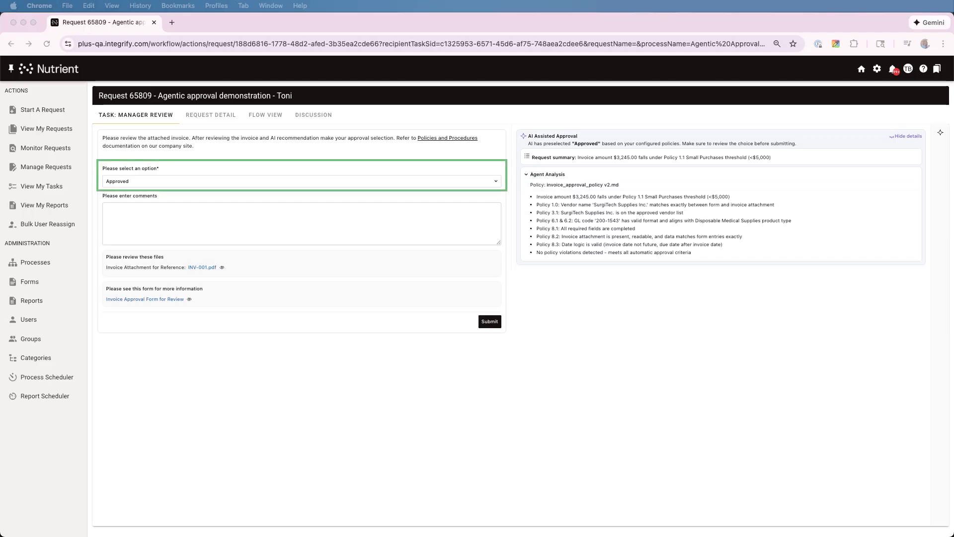
# Step: Compare the agent analysis with invoice_approval_policy v2.md in TextMate, and submit the manager review as Approved
pyautogui.moveTo(953, 191); pyautogui.dragTo(153, 54)
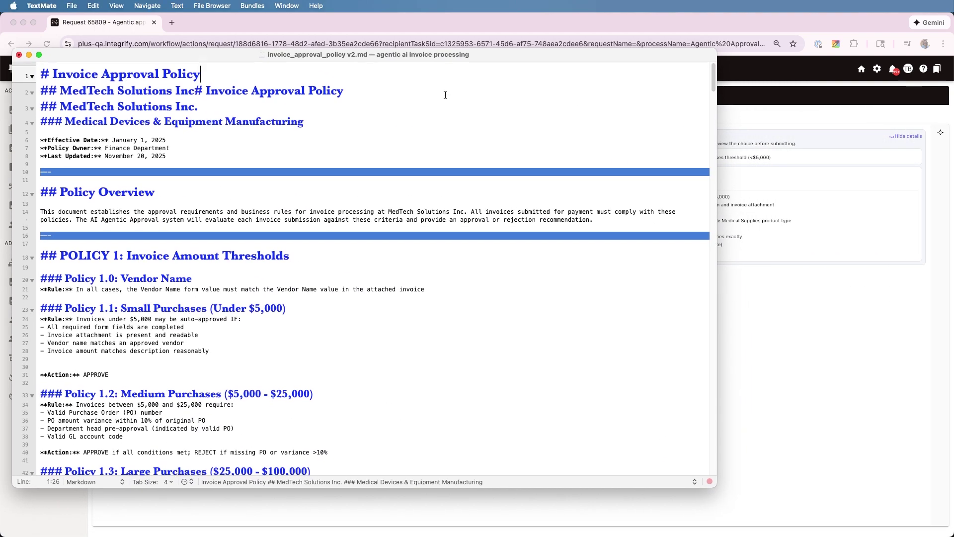
pyautogui.moveTo(716, 154); pyautogui.dragTo(503, 407)
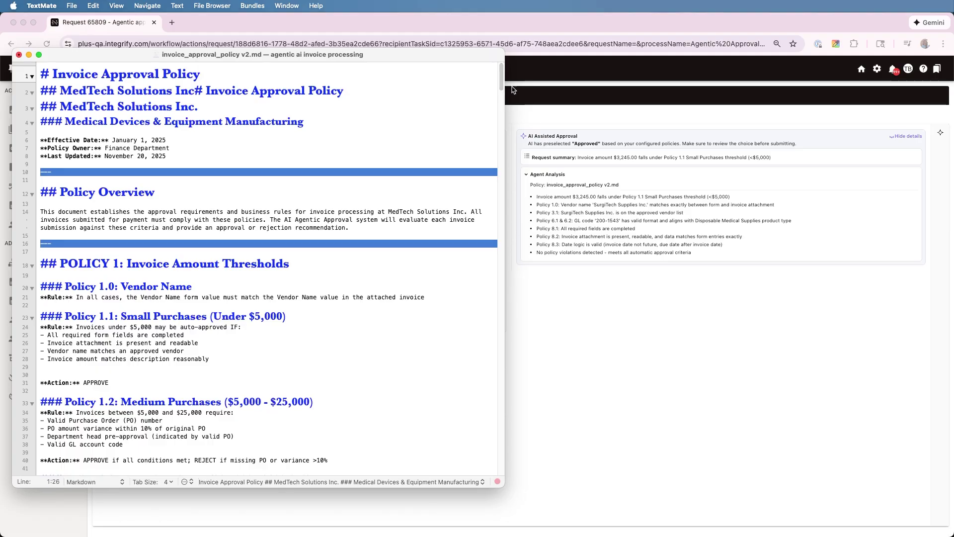
pyautogui.moveTo(502, 75)
pyautogui.mouseDown()
pyautogui.moveTo(500, 234)
pyautogui.moveTo(504, 64)
pyautogui.mouseUp()
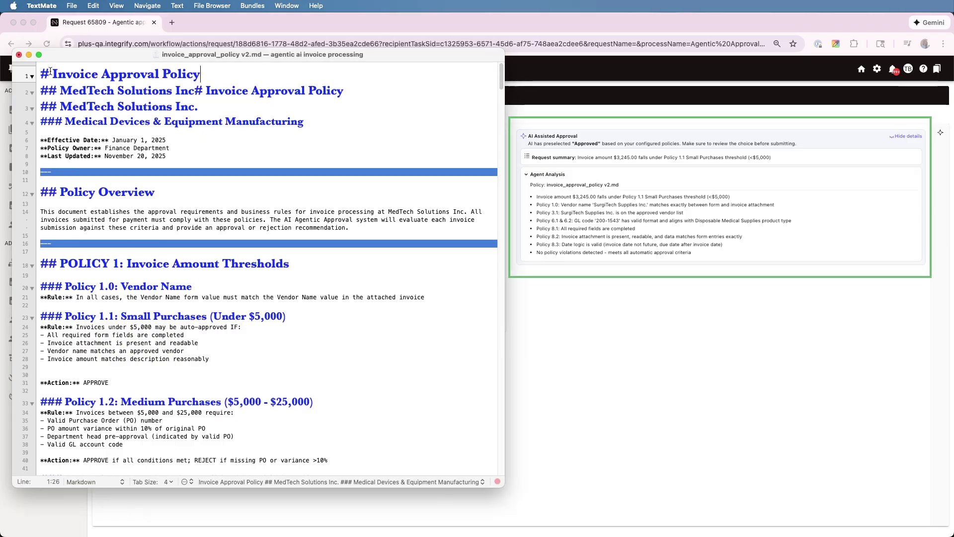
pyautogui.click(28, 55)
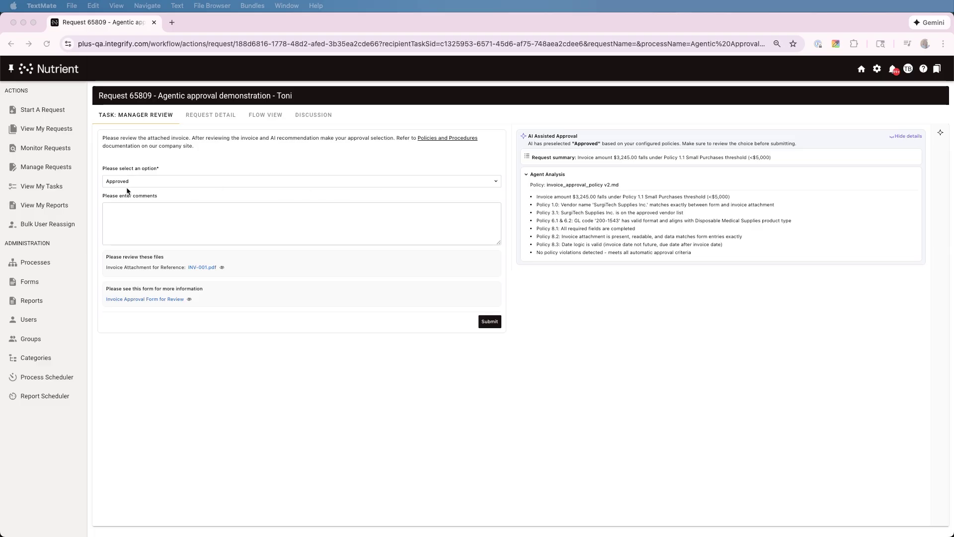
pyautogui.click(490, 322)
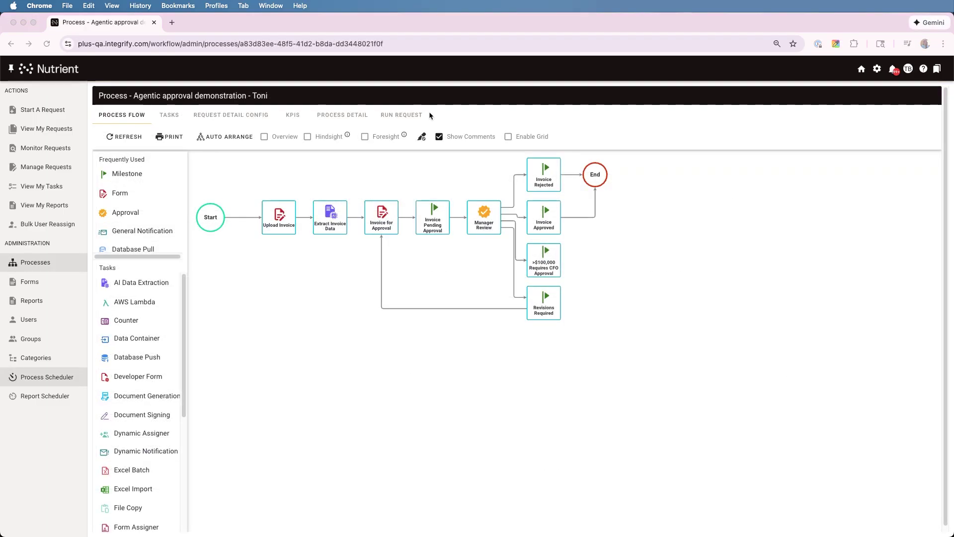
# Step: Run another request of the same process with INV-002.pdf as the uploaded invoice and submit it
pyautogui.click(398, 115)
pyautogui.click(891, 248)
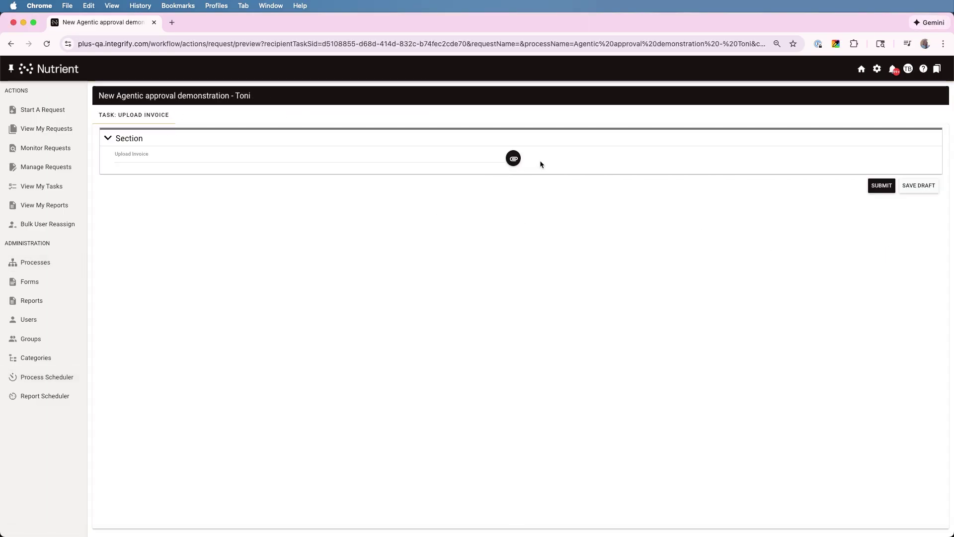
pyautogui.click(513, 158)
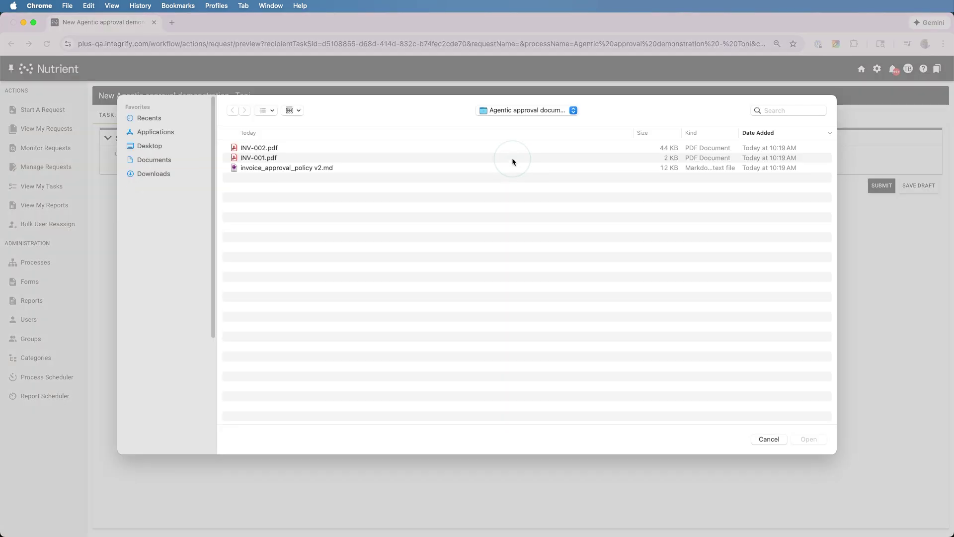
pyautogui.click(323, 149)
pyautogui.click(805, 439)
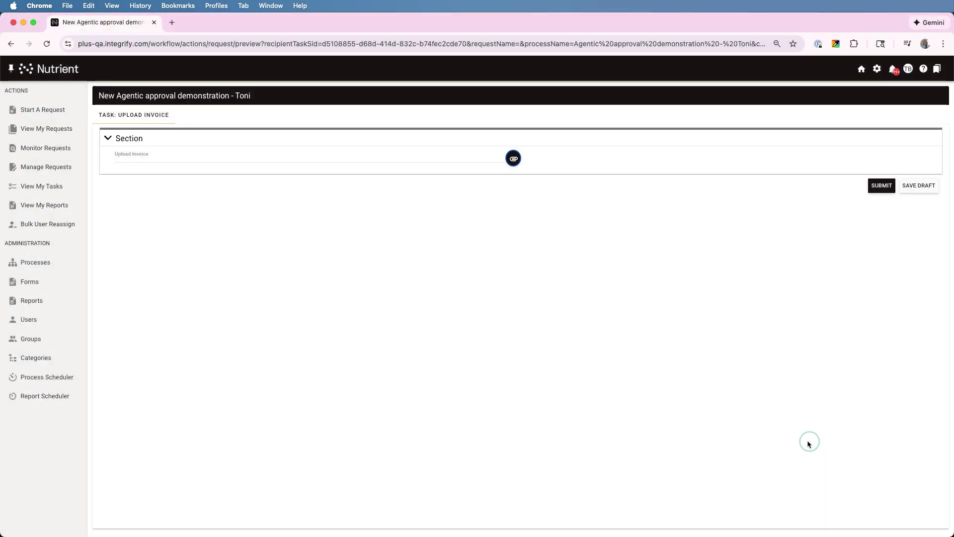
pyautogui.click(882, 200)
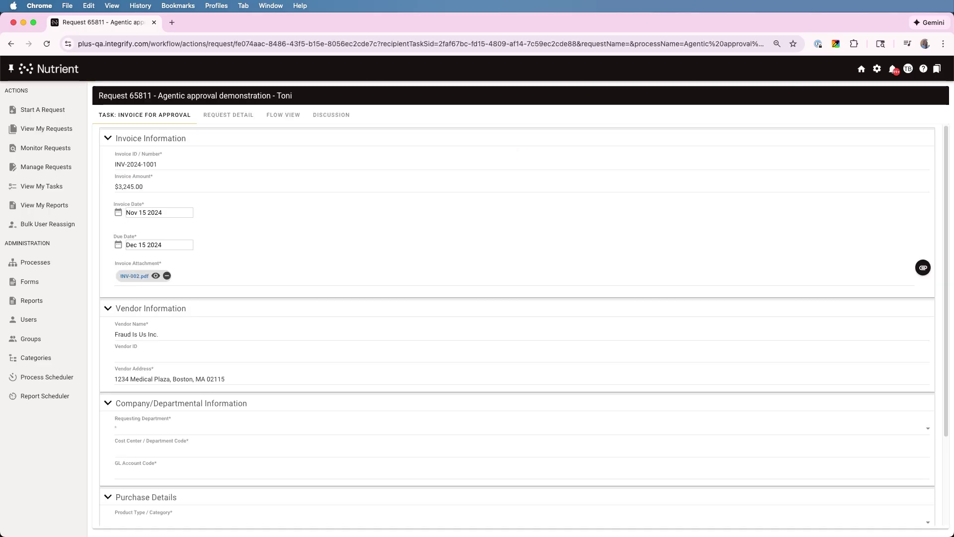
# Step: Switch to Acrobat, compare INV-002.pdf with the second request's extracted fields, and minimize the PDF window
pyautogui.click(950, 534)
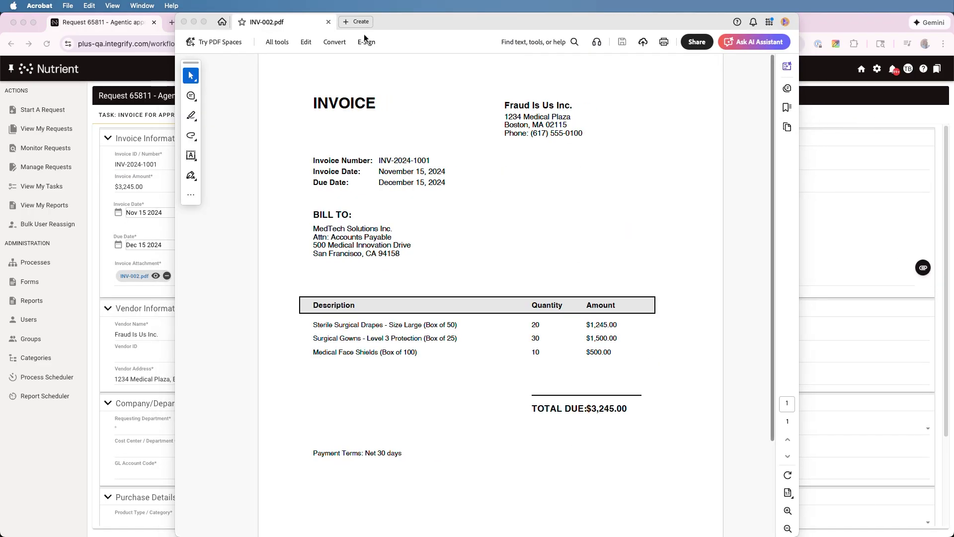
pyautogui.moveTo(413, 19); pyautogui.dragTo(569, 25)
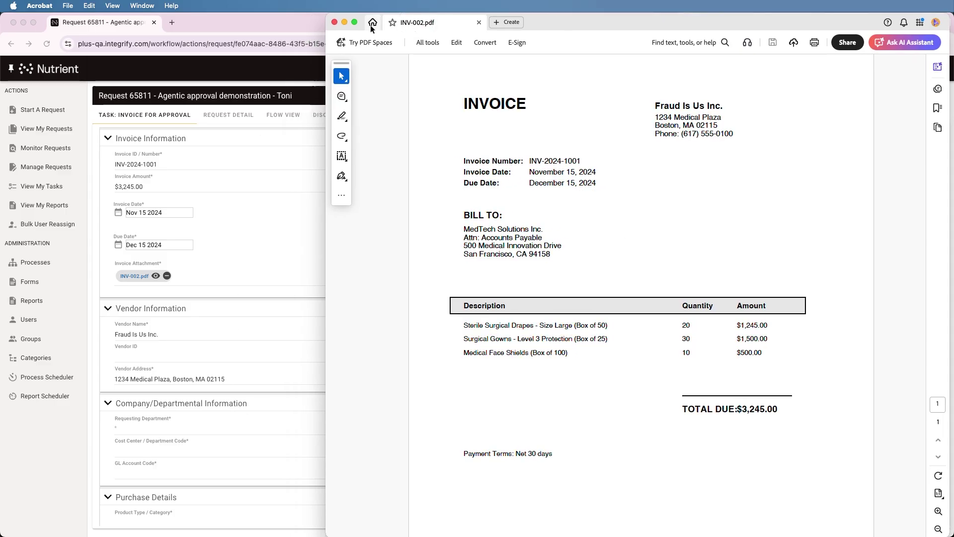
pyautogui.click(345, 23)
# Step: Set the second request's department to Manufacturing and cost center code to 1250, and fill in the GL account code
pyautogui.scroll(-5, 546, 482)
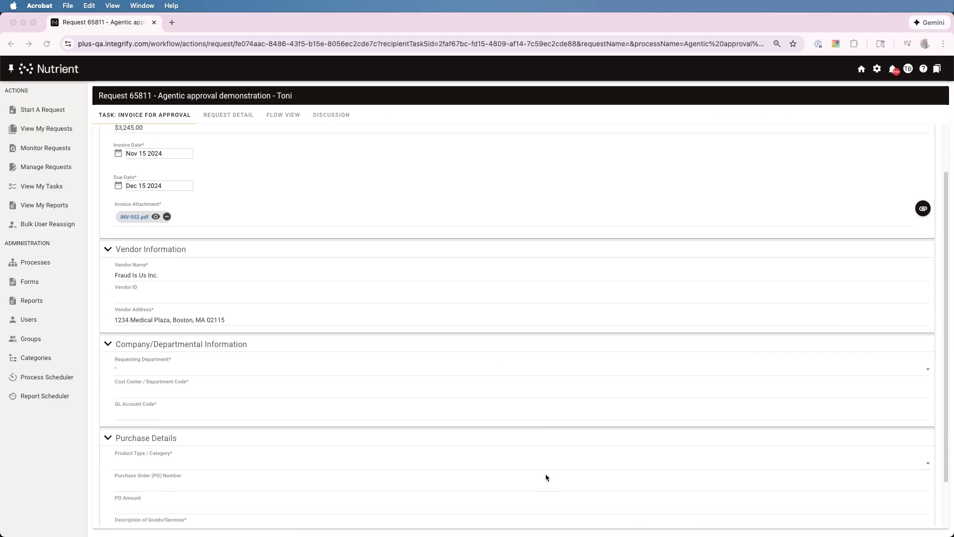
pyautogui.click(180, 314)
pyautogui.click(183, 321)
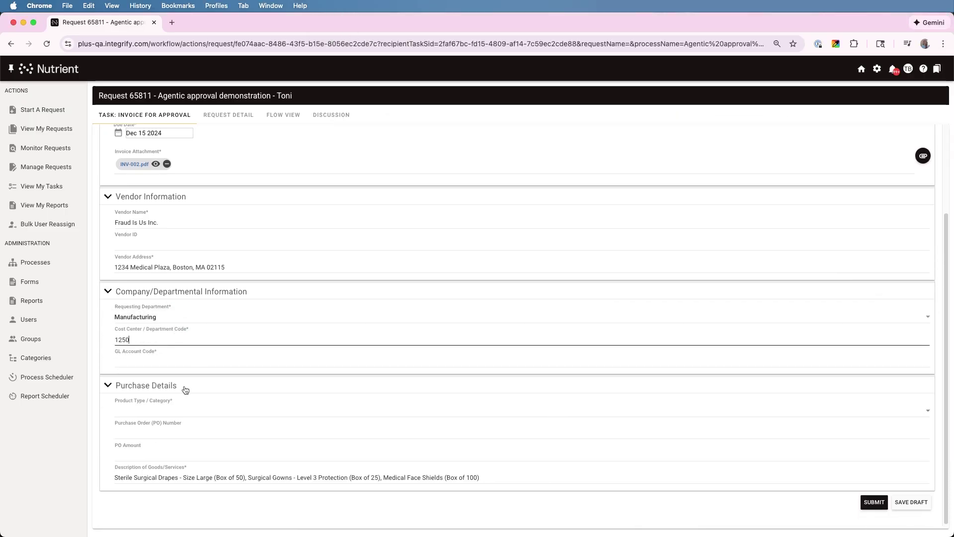
pyautogui.press('Tab')
pyautogui.write('2')
# Step: Pick the product type for the second invoice and submit the form for approval
pyautogui.click(133, 414)
pyautogui.click(126, 474)
pyautogui.click(874, 501)
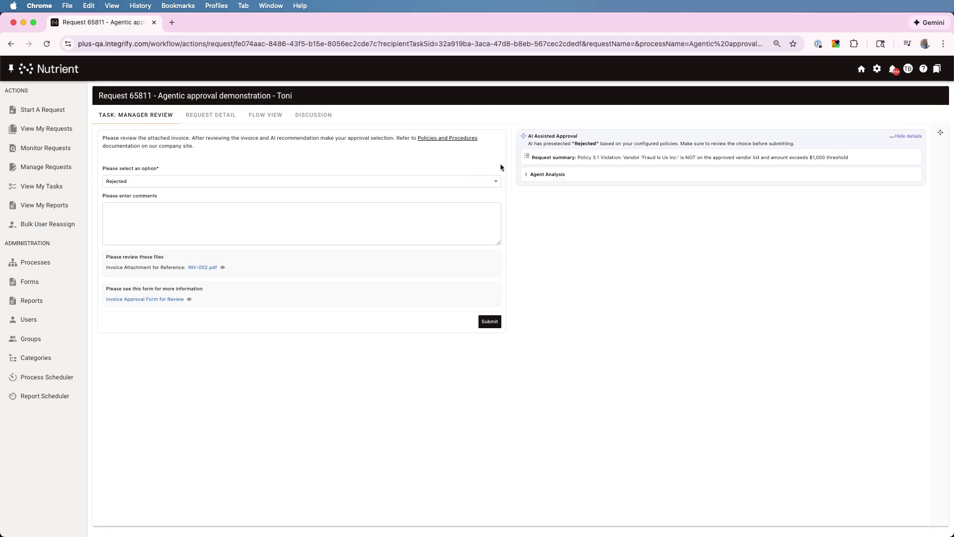
# Step: Check the expanded agent analysis against Policy 3.1 in invoice_approval_policy v2.md, and submit the manager review as Rejected
pyautogui.click(532, 177)
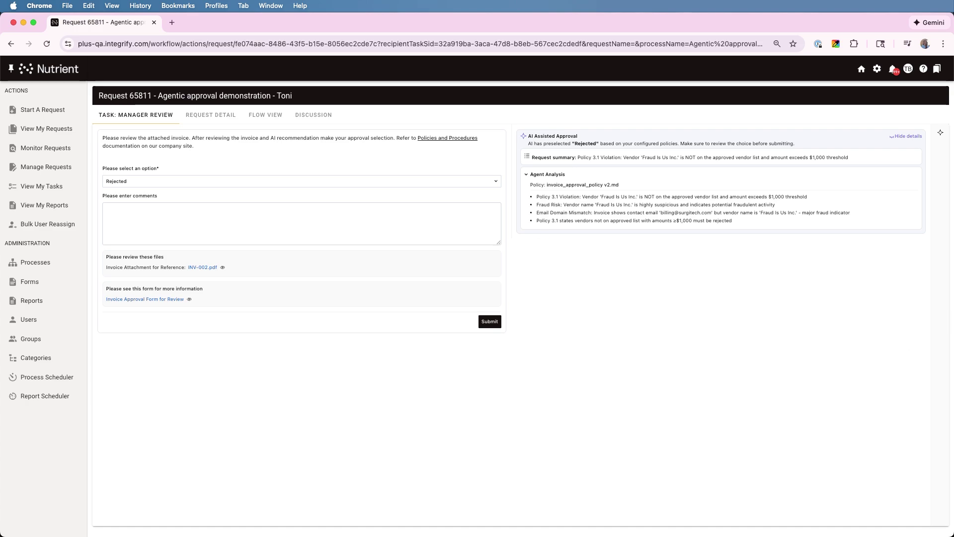
pyautogui.moveTo(953, 228); pyautogui.dragTo(99, 68)
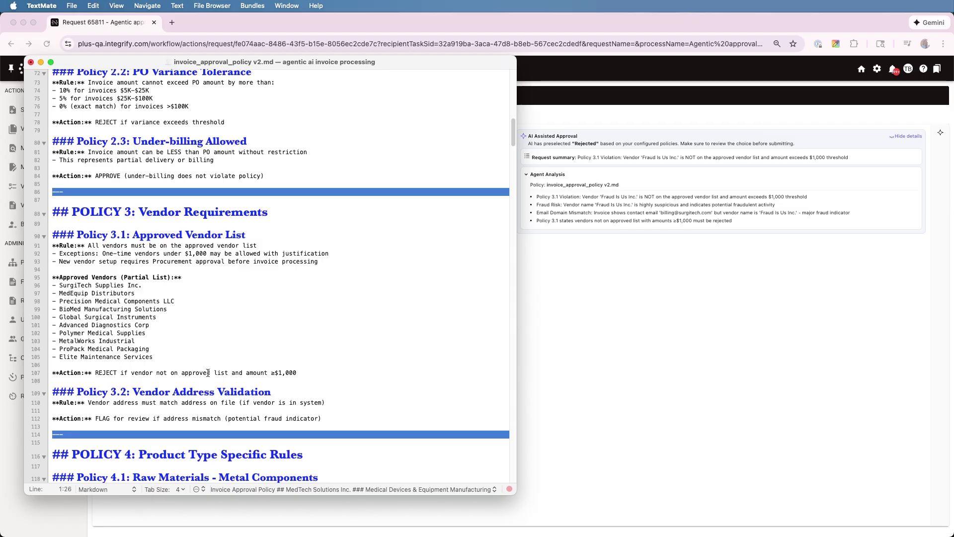
pyautogui.click(683, 312)
pyautogui.click(487, 322)
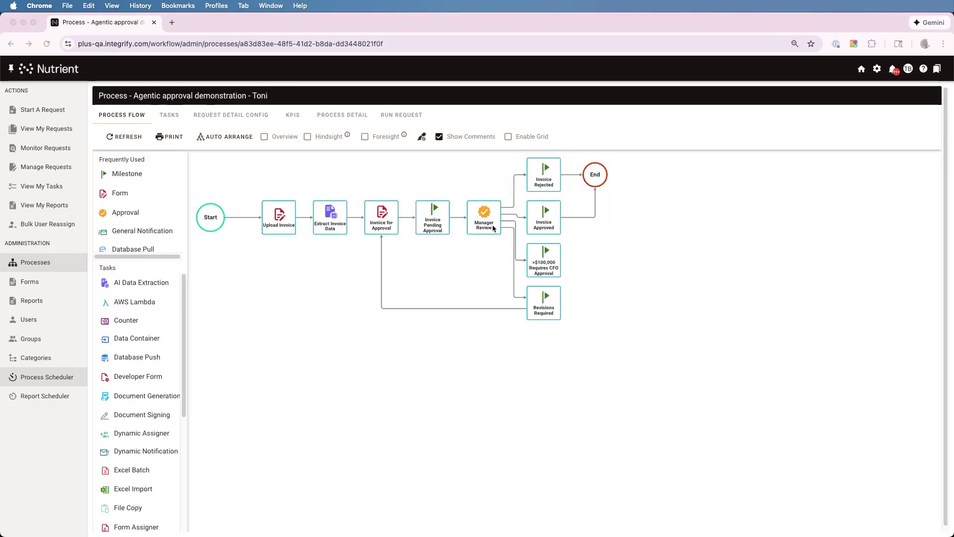
# Step: Open the Manager Review task's agent configuration and examine the available AI connections without changing the selection
pyautogui.rightClick(494, 227)
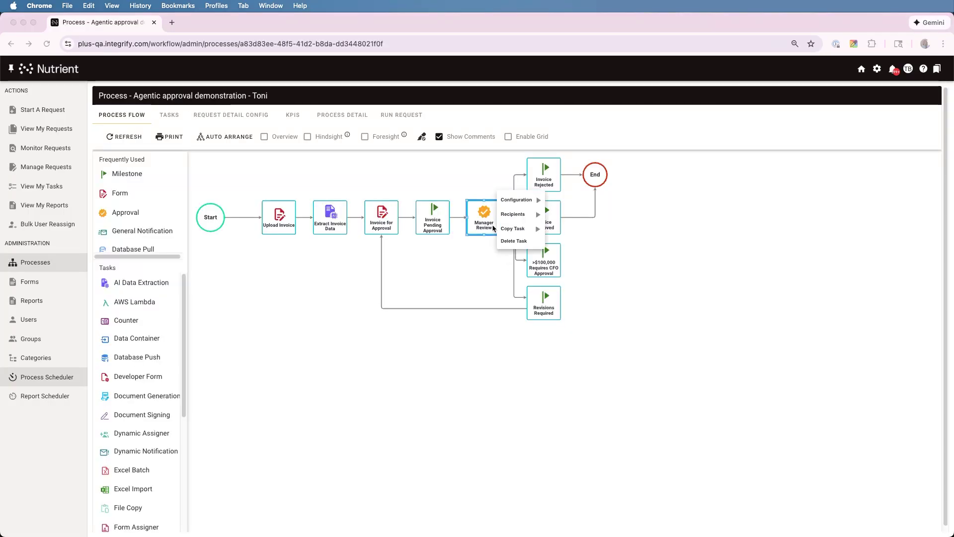
pyautogui.moveTo(542, 203)
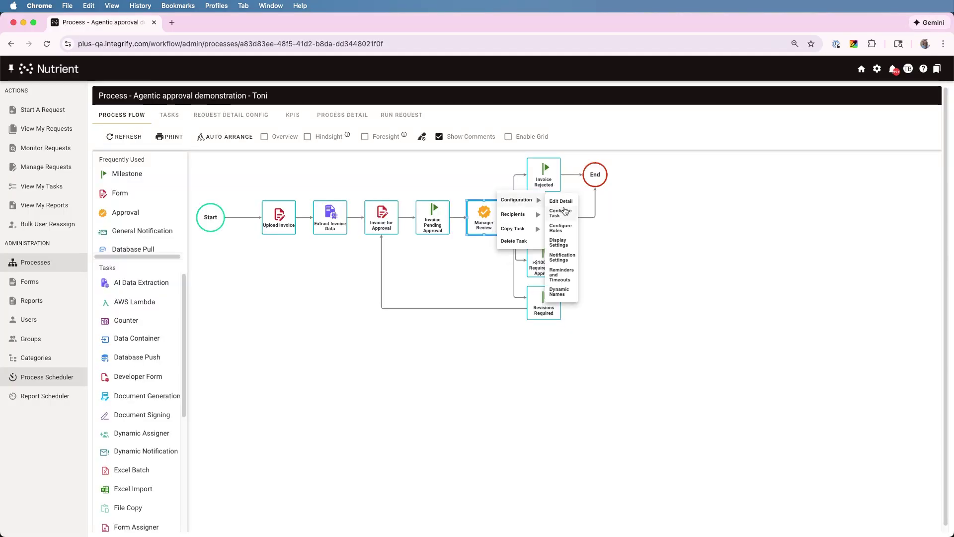
pyautogui.click(566, 214)
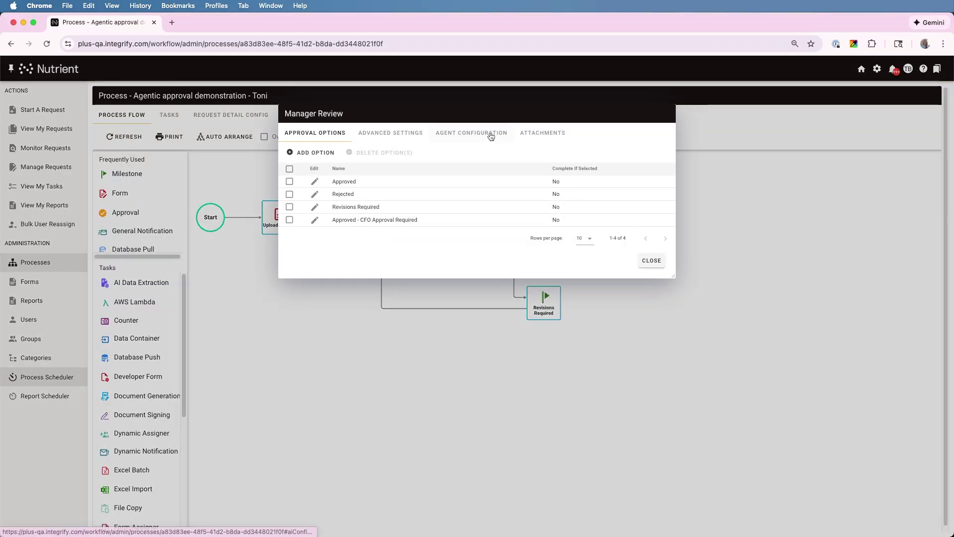
pyautogui.click(490, 133)
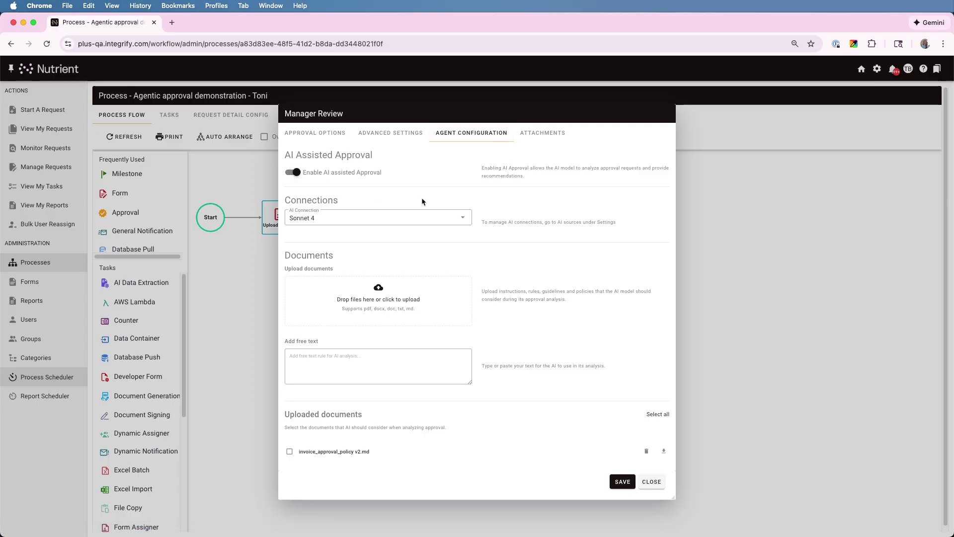
pyautogui.click(459, 214)
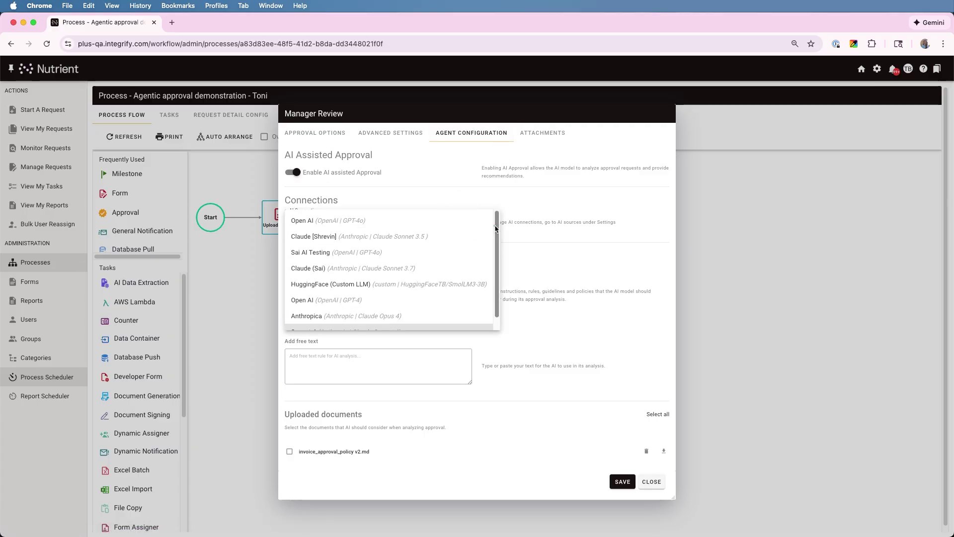
pyautogui.scroll(-1, 497, 258)
pyautogui.scroll(1, 497, 248)
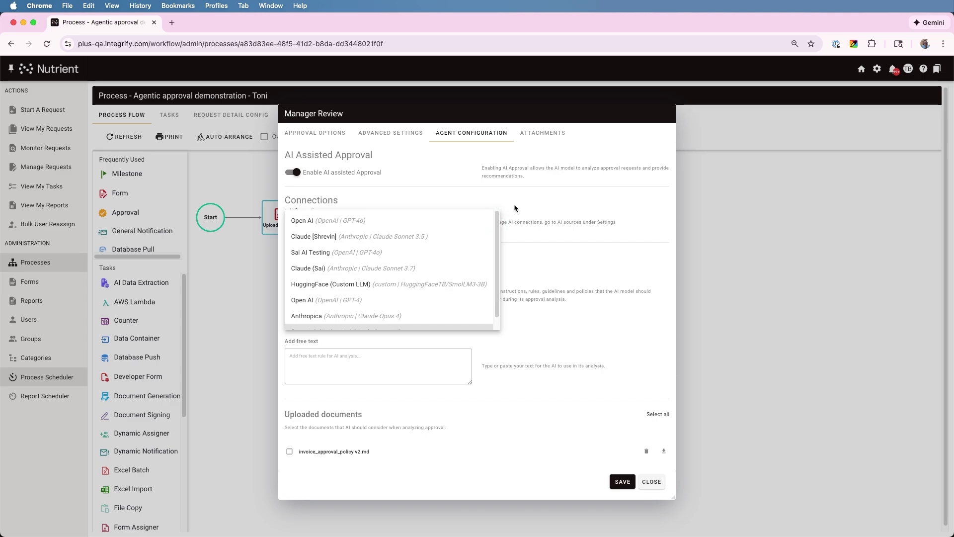
pyautogui.click(559, 219)
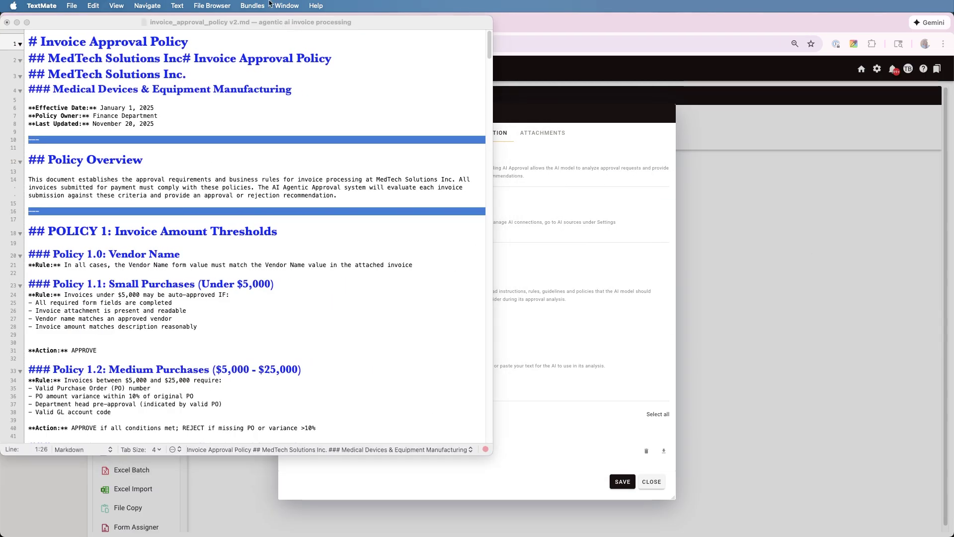
# Step: Place a narrowed invoice_approval_policy v2.md window in TextMate beside the agent configuration, review its purchase amount policies, and minimize it
pyautogui.moveTo(130, 25); pyautogui.dragTo(586, 24)
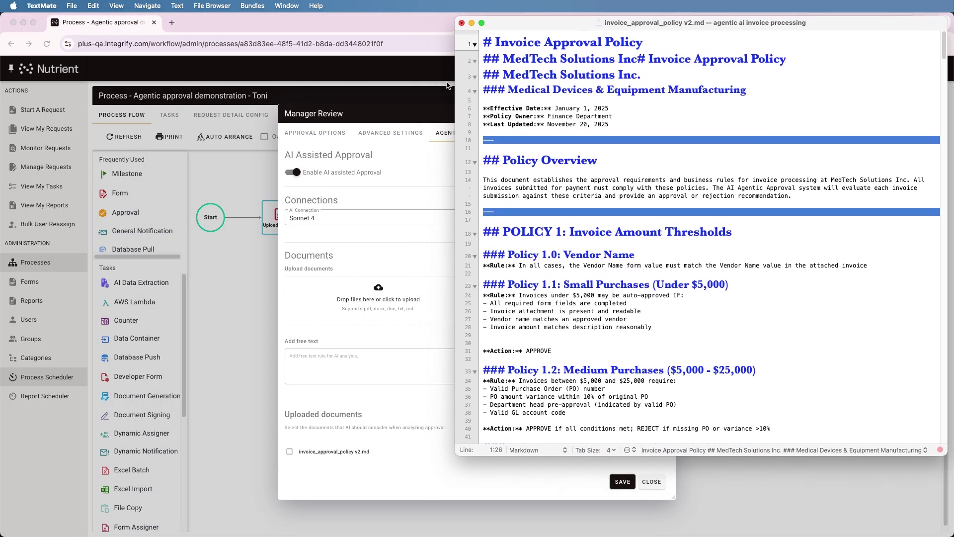
pyautogui.moveTo(454, 82); pyautogui.dragTo(539, 87)
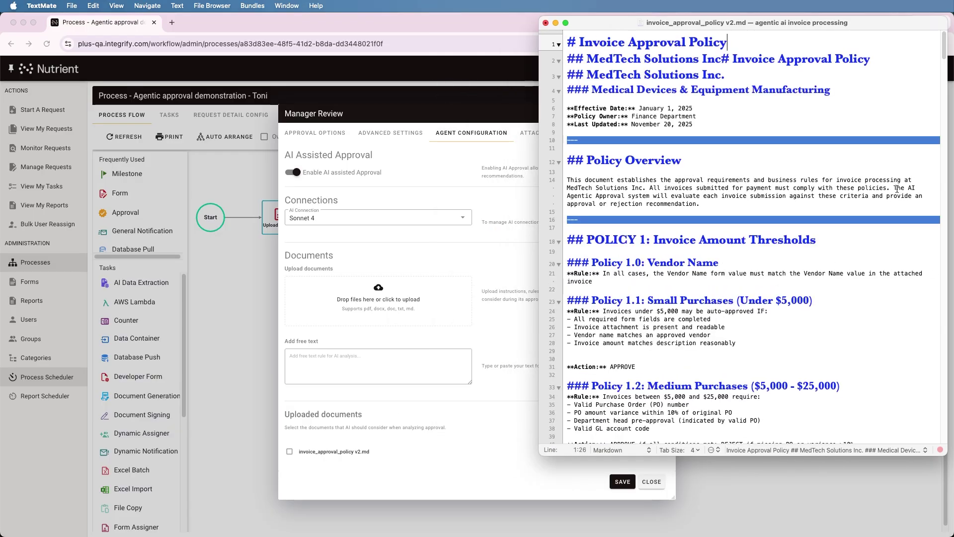
pyautogui.scroll(-5, 856, 253)
pyautogui.scroll(-8, 856, 253)
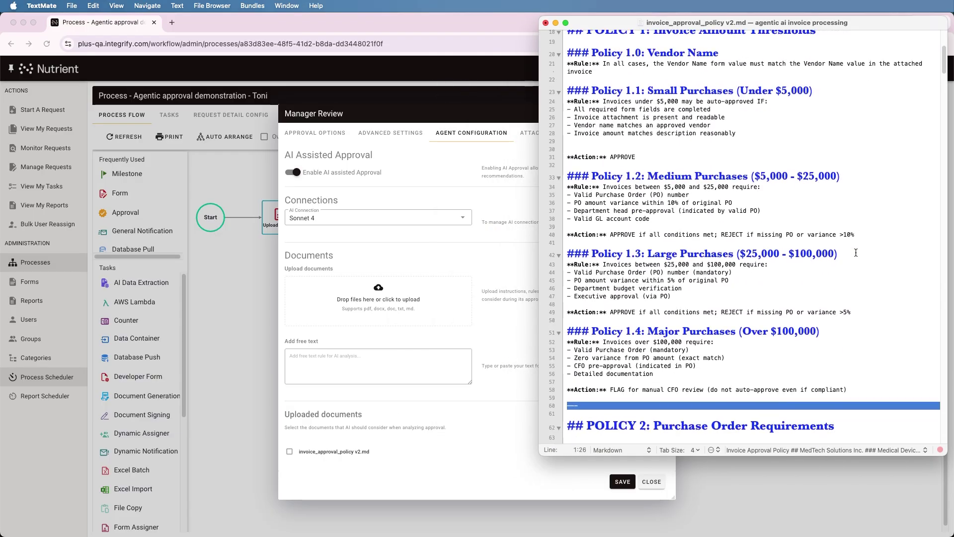
pyautogui.scroll(12, 856, 252)
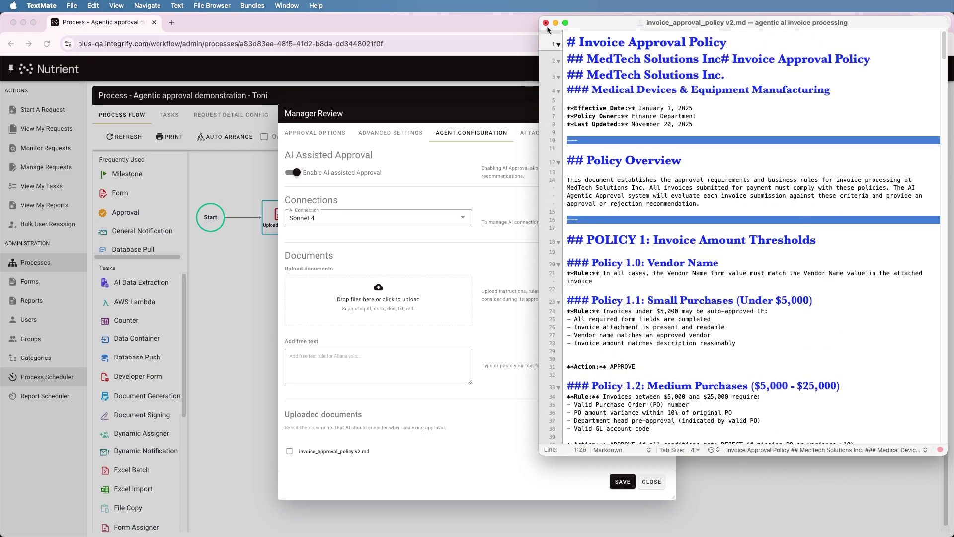
pyautogui.click(557, 24)
# Step: Examine the Manager Review task's attachment settings alongside INV-001.pdf in Acrobat, put the PDF window away, and close the task configuration
pyautogui.click(547, 133)
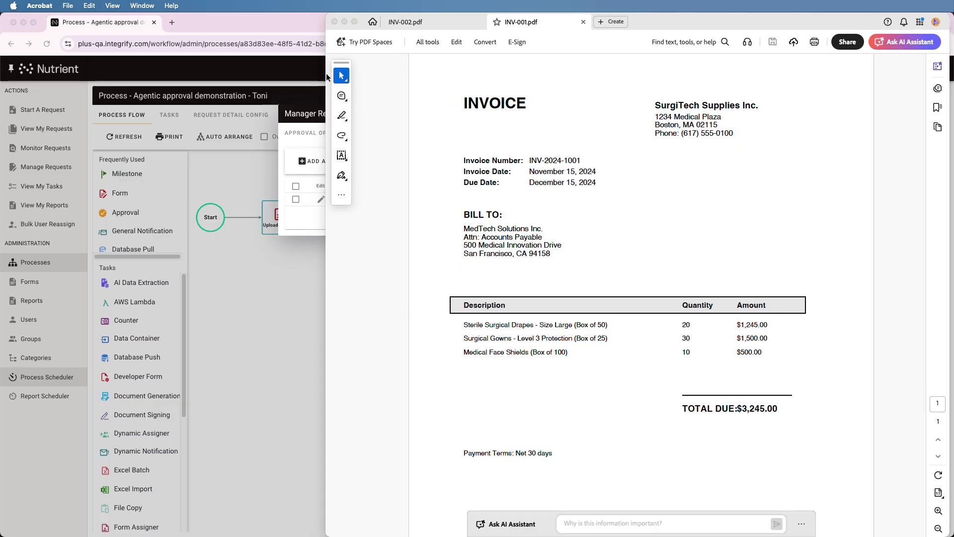
pyautogui.moveTo(325, 76); pyautogui.dragTo(357, 70)
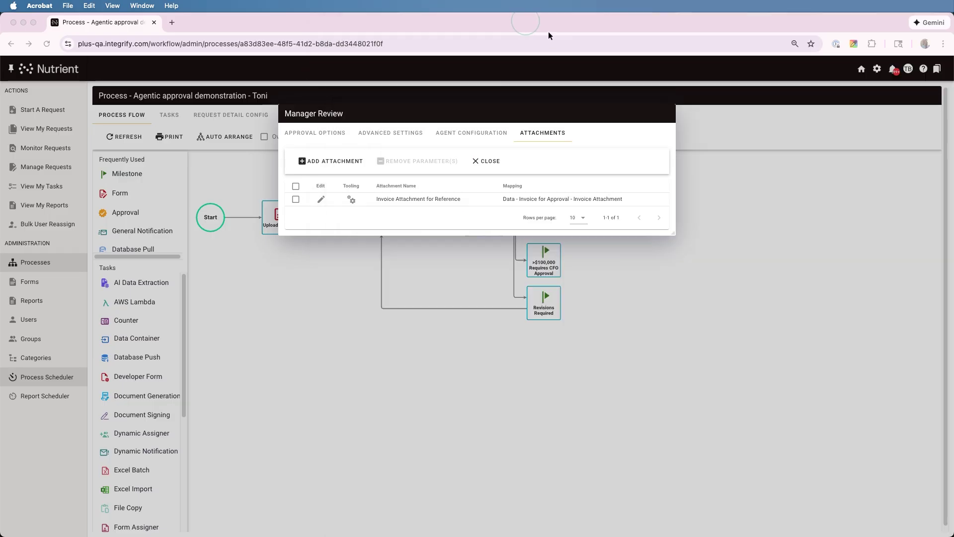
pyautogui.click(478, 161)
pyautogui.click(478, 162)
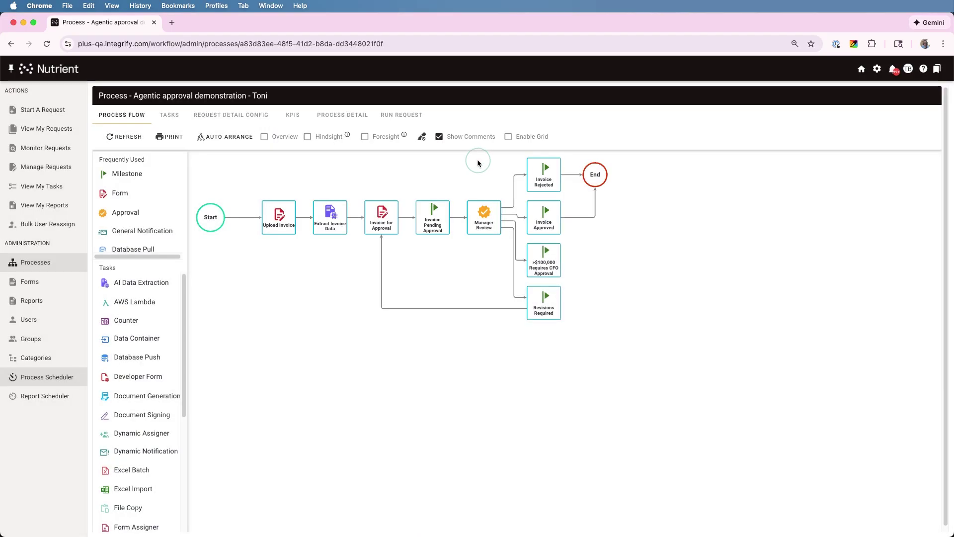